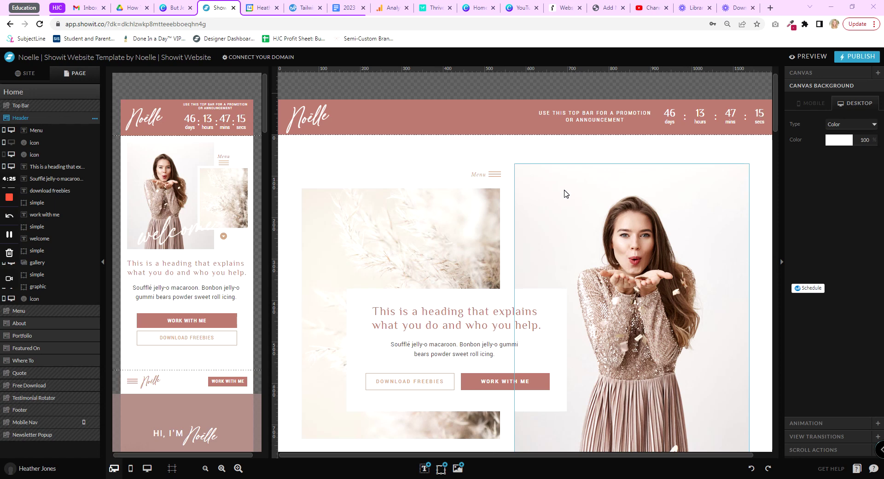
- Swap the header hero photo for AdobeStock_193558484.jpg, the woman with finger to lips
{"action": "left_click", "coordinate": [565, 190]}
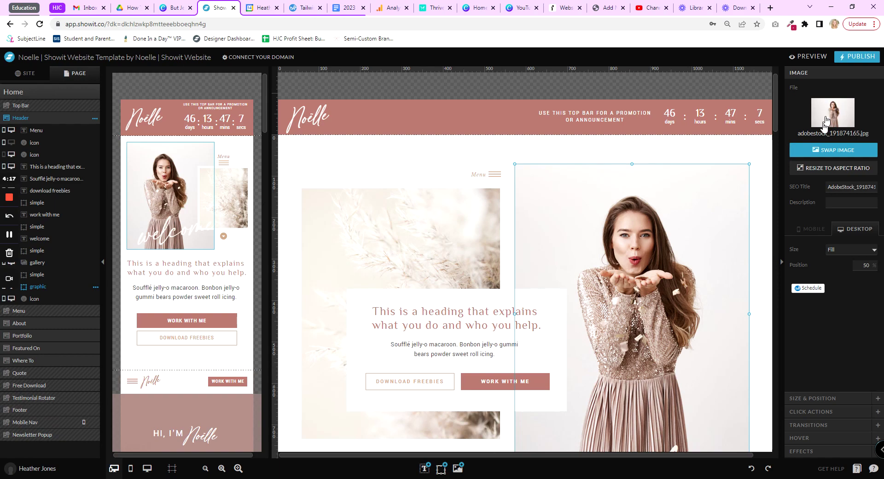
{"action": "left_click", "coordinate": [839, 150]}
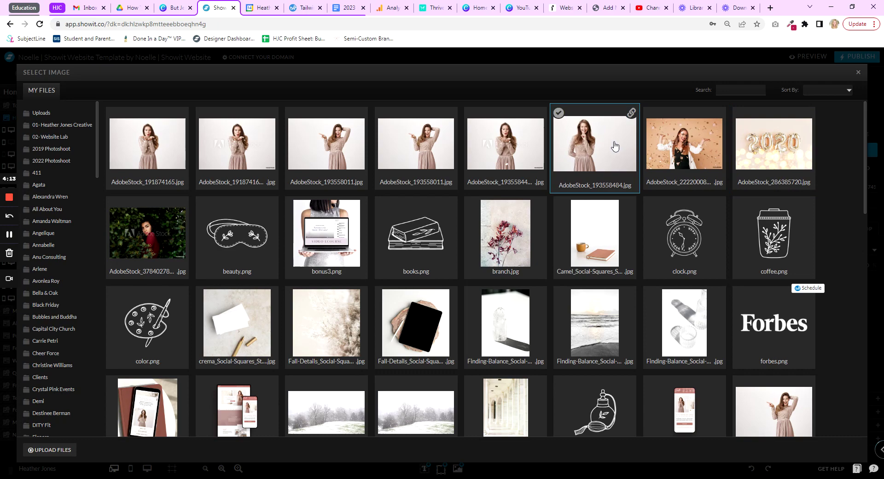
{"action": "left_click", "coordinate": [588, 157]}
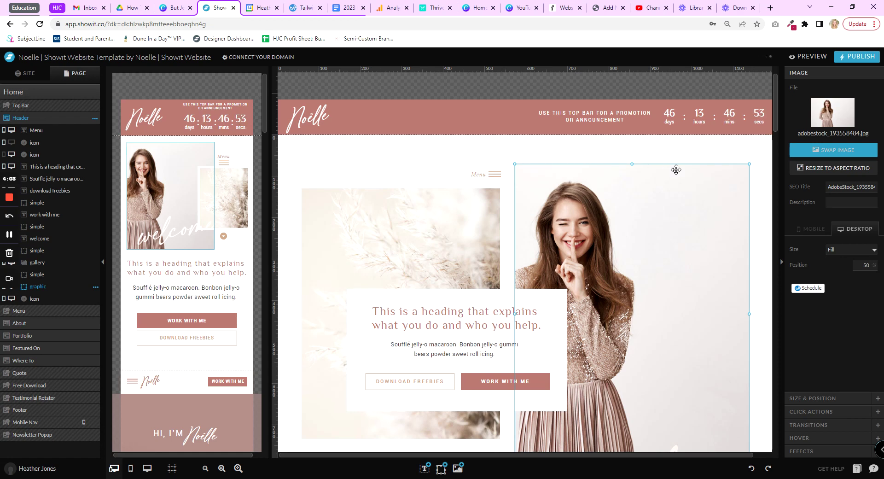
- Set the hero image Position to 20 on both Desktop and Mobile
{"action": "double_click", "coordinate": [865, 266]}
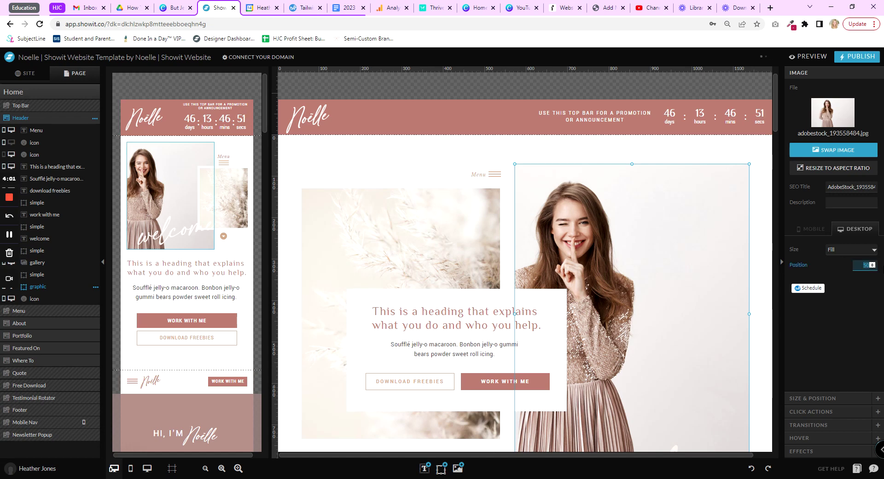
{"action": "type", "text": "80"}
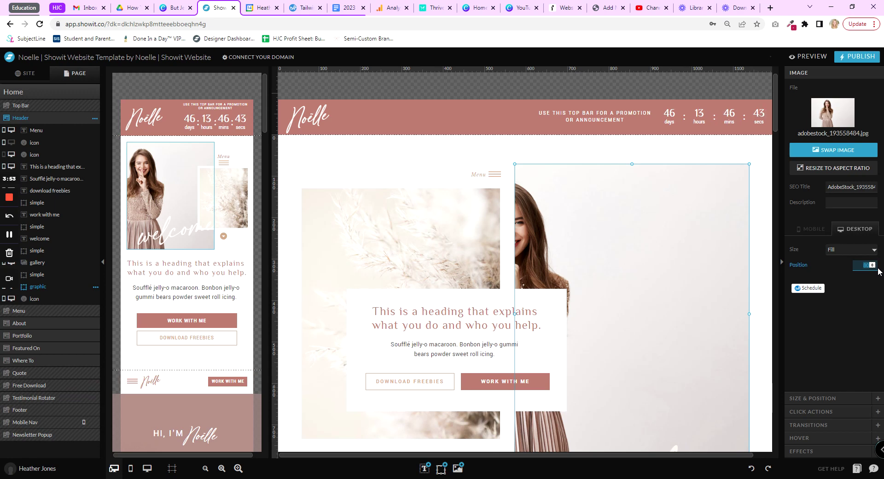
{"action": "type", "text": "20"}
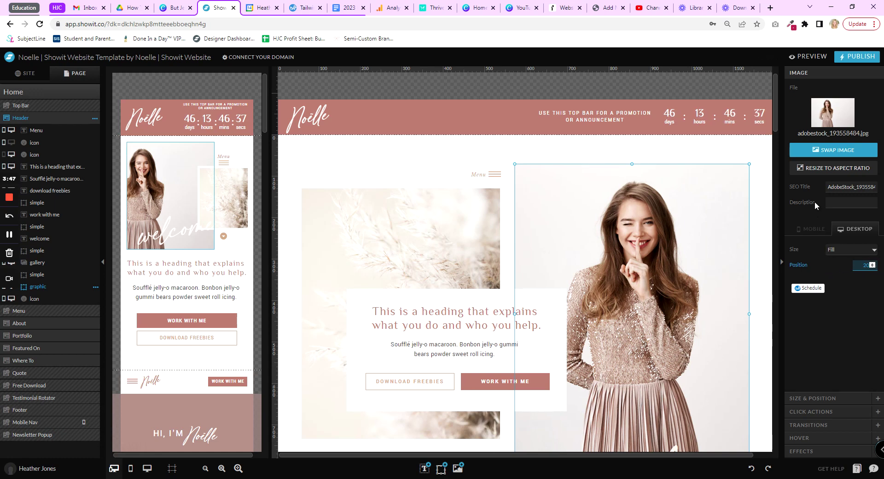
{"action": "left_click", "coordinate": [812, 229]}
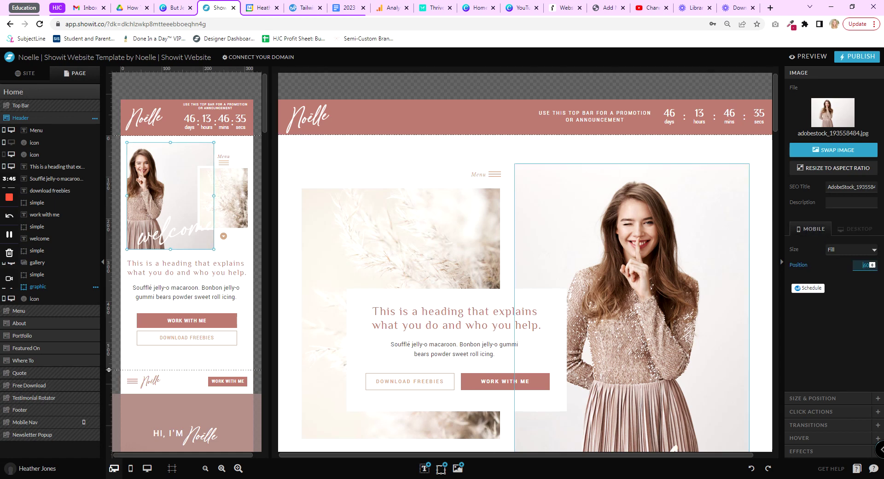
{"action": "type", "text": "20"}
{"action": "key", "text": "Return"}
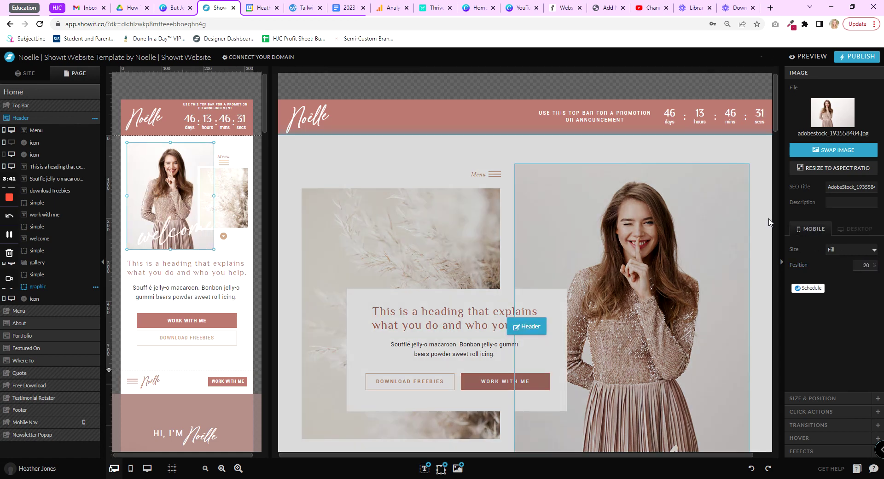
{"action": "left_click", "coordinate": [856, 229]}
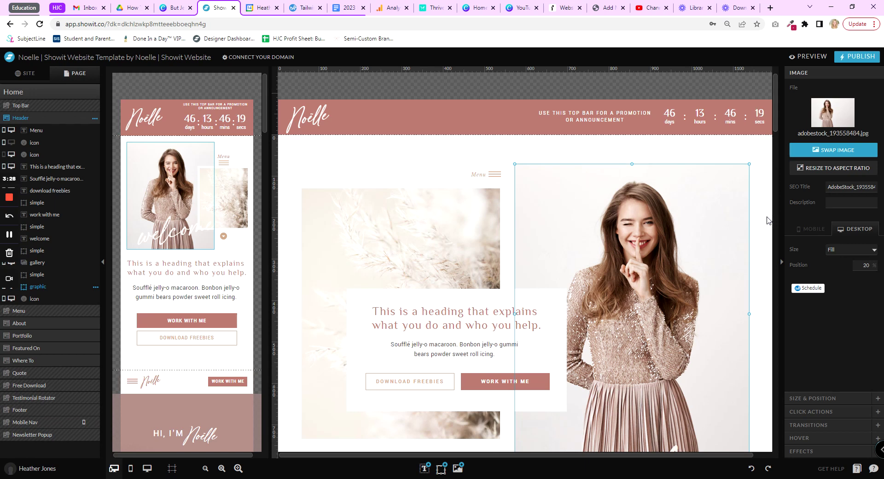
- Select the header gallery and expand Gallery Images, briefly inspecting the Oatmeal_Neutral entry
{"action": "left_click", "coordinate": [767, 220]}
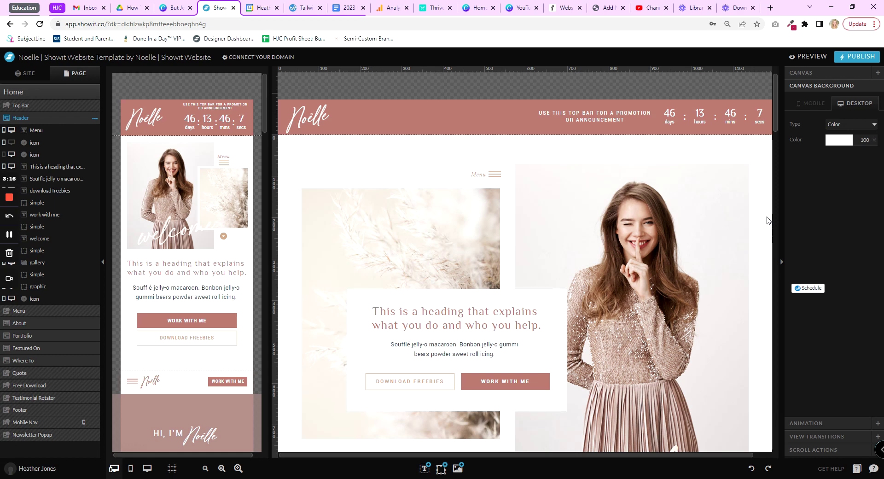
{"action": "left_click", "coordinate": [406, 224]}
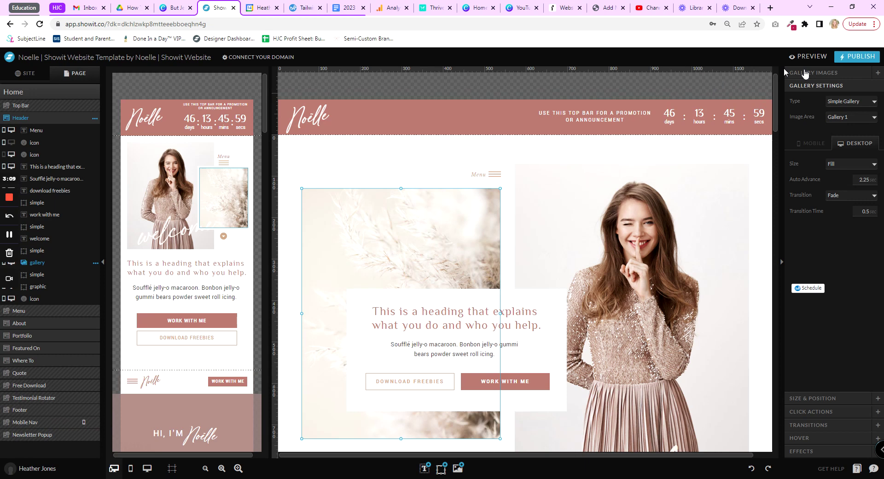
{"action": "left_click", "coordinate": [843, 73]}
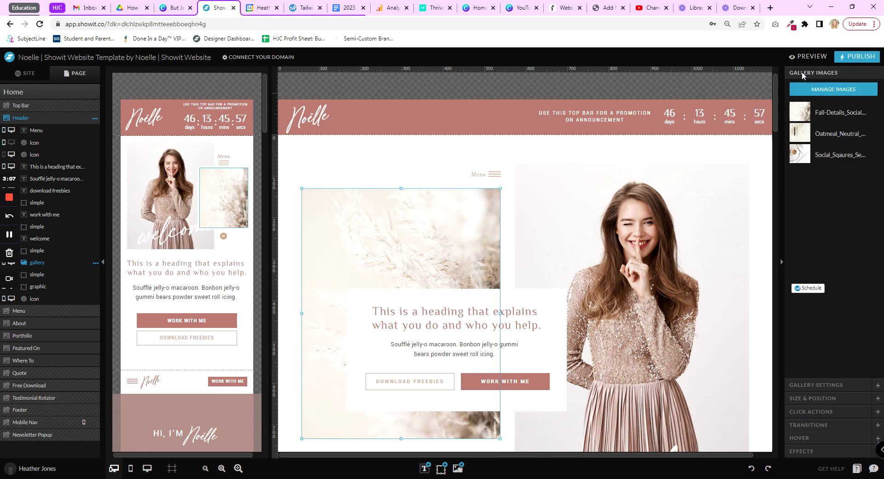
{"action": "left_click", "coordinate": [840, 137]}
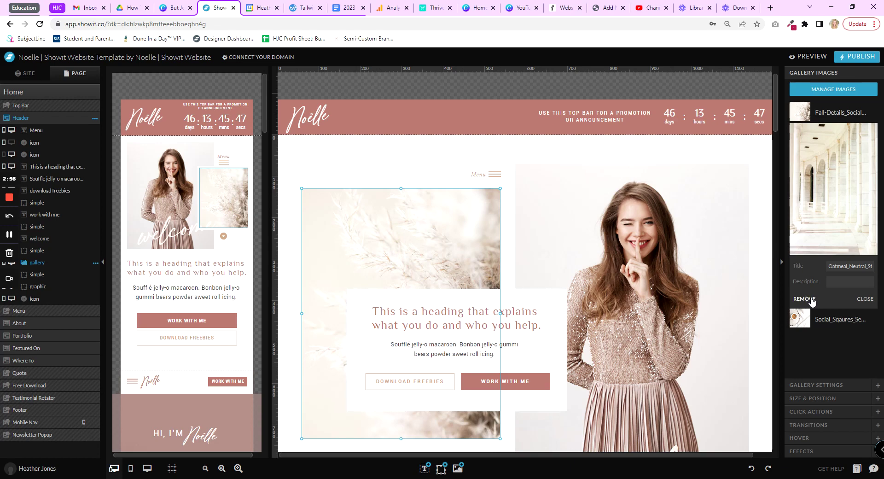
{"action": "left_click", "coordinate": [865, 298]}
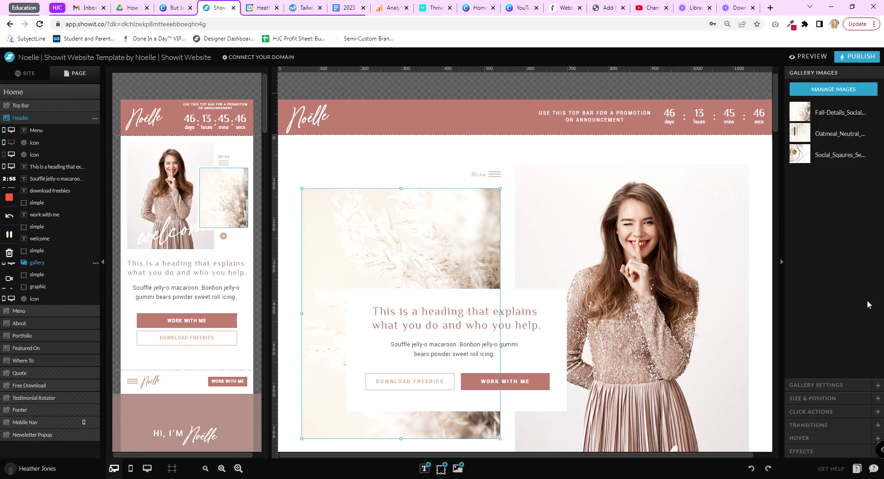
- In Manage Images, drag Oatmeal_Neutral to the top of the gallery list
{"action": "left_click", "coordinate": [839, 91]}
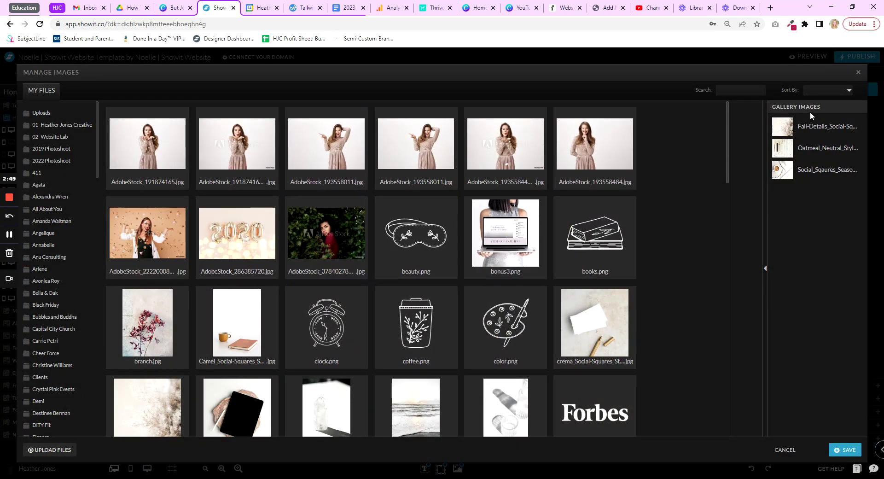
{"action": "left_click", "coordinate": [823, 151]}
{"action": "left_click_drag", "start_coordinate": [827, 146], "coordinate": [823, 118]}
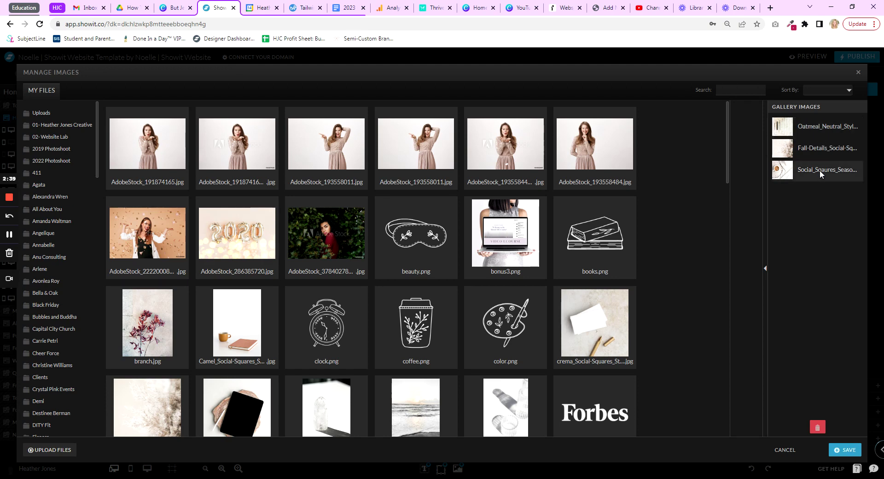
- Replace Social_Squares with crema_Social-Squares from My Files and save the gallery
{"action": "left_click", "coordinate": [817, 428]}
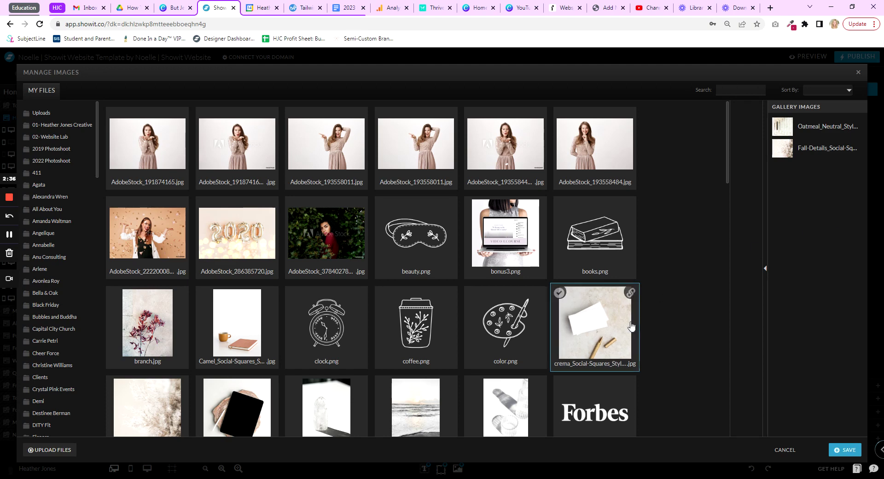
{"action": "left_click", "coordinate": [599, 322]}
{"action": "left_click", "coordinate": [748, 279]}
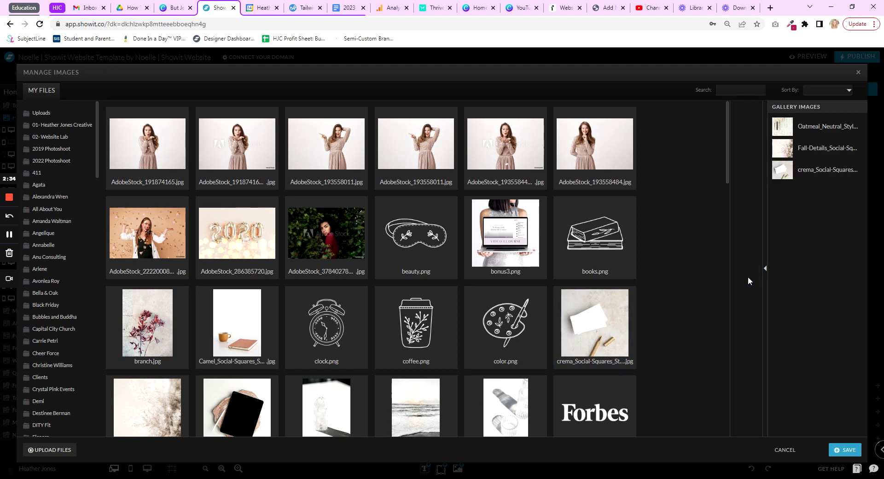
{"action": "left_click_drag", "start_coordinate": [805, 171], "coordinate": [809, 144]}
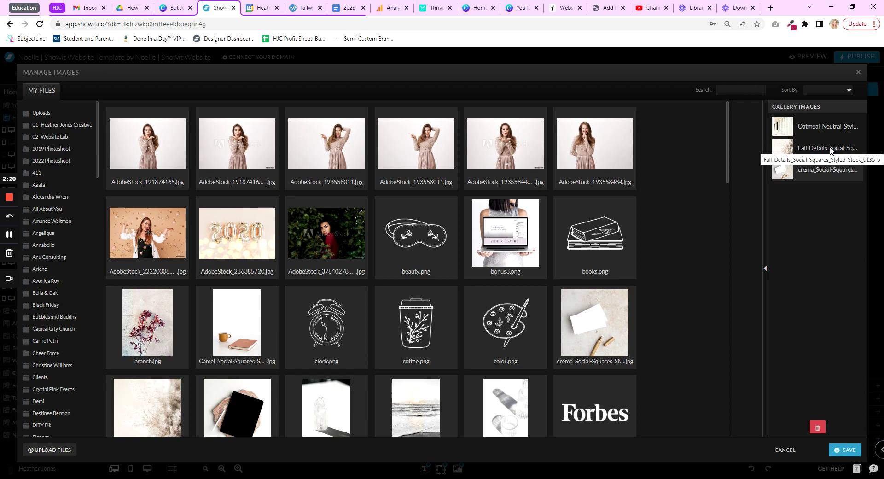
{"action": "left_click", "coordinate": [850, 449]}
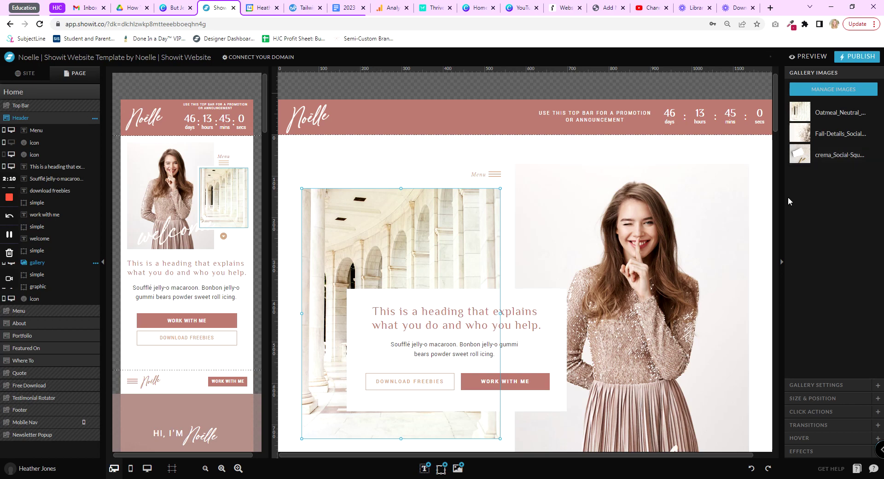
- Scroll down to the quote section and open its canvas with Edit Quote
{"action": "scroll", "coordinate": [704, 189], "scroll_direction": "down", "scroll_amount": 10}
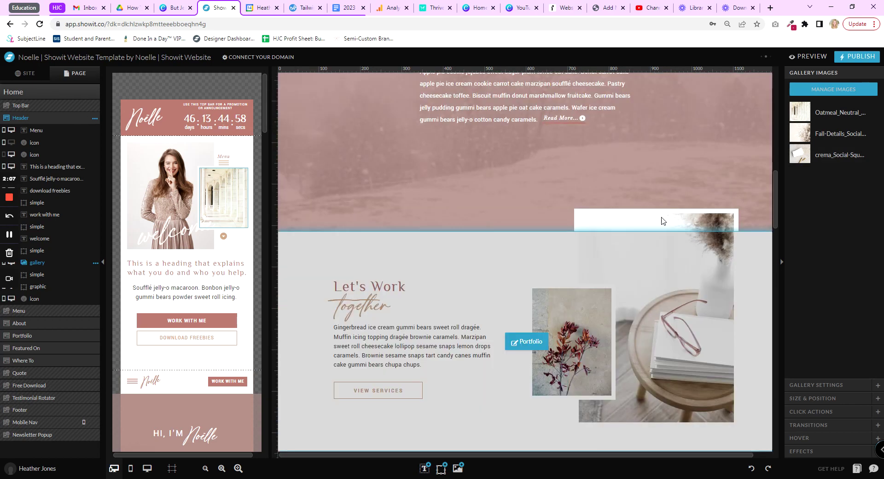
{"action": "scroll", "coordinate": [606, 255], "scroll_direction": "down", "scroll_amount": 7}
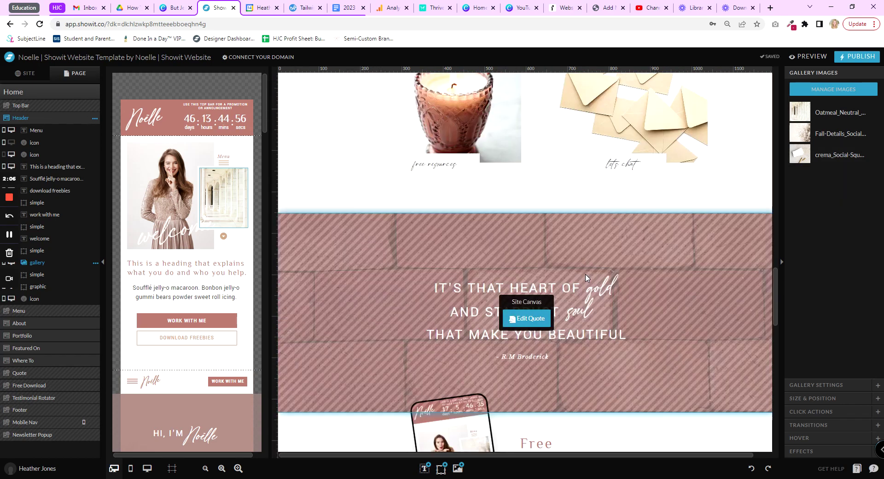
{"action": "left_click", "coordinate": [515, 318]}
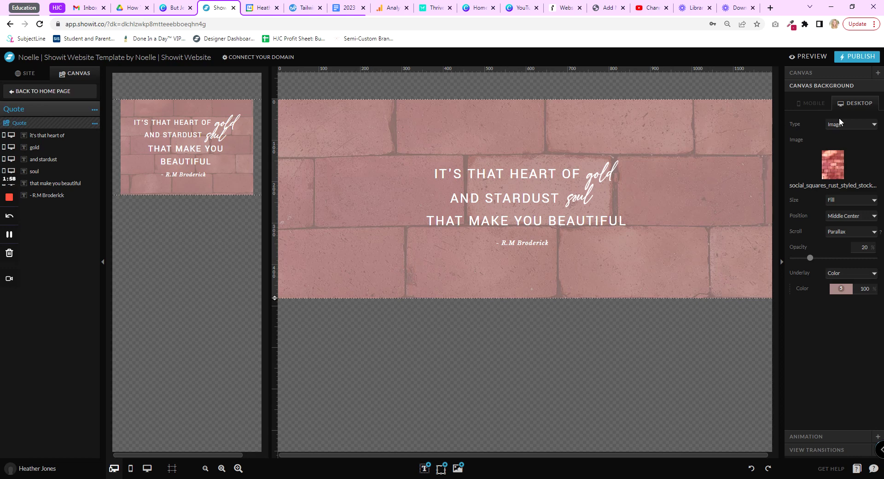
- Keep the desktop background type as Image and choose the Fall-Details pampas image
{"action": "left_click", "coordinate": [851, 125]}
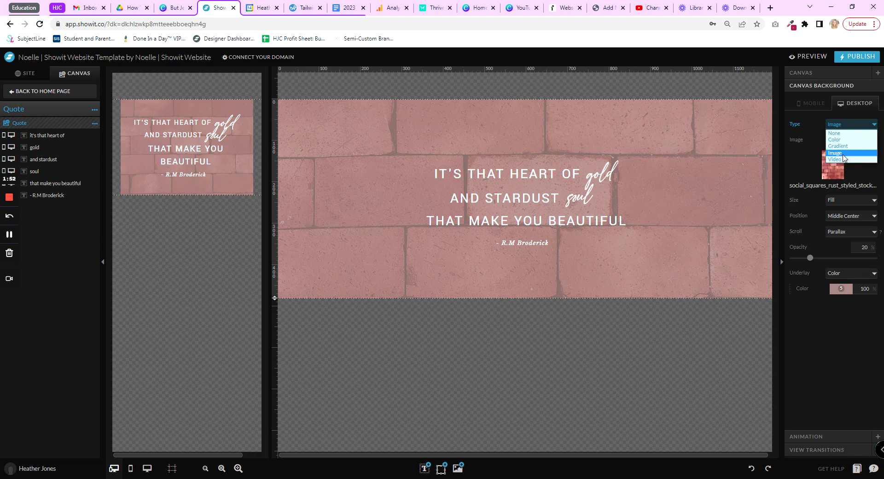
{"action": "left_click", "coordinate": [845, 153]}
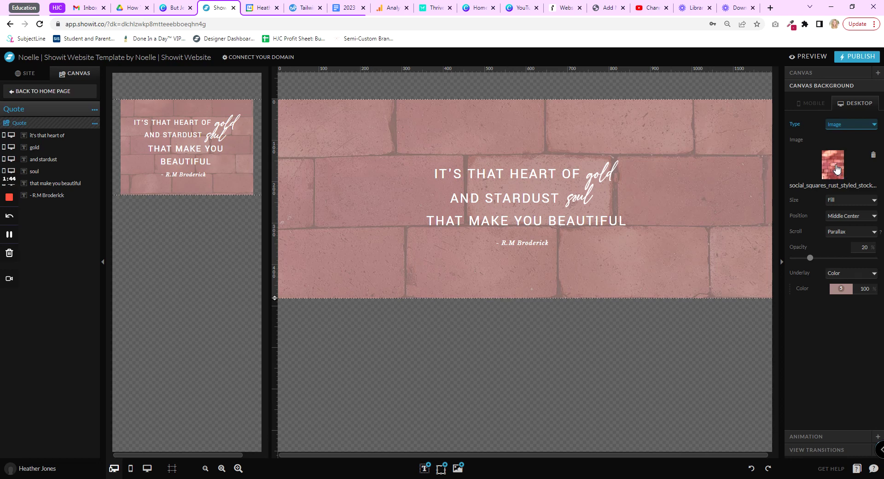
{"action": "left_click", "coordinate": [837, 169]}
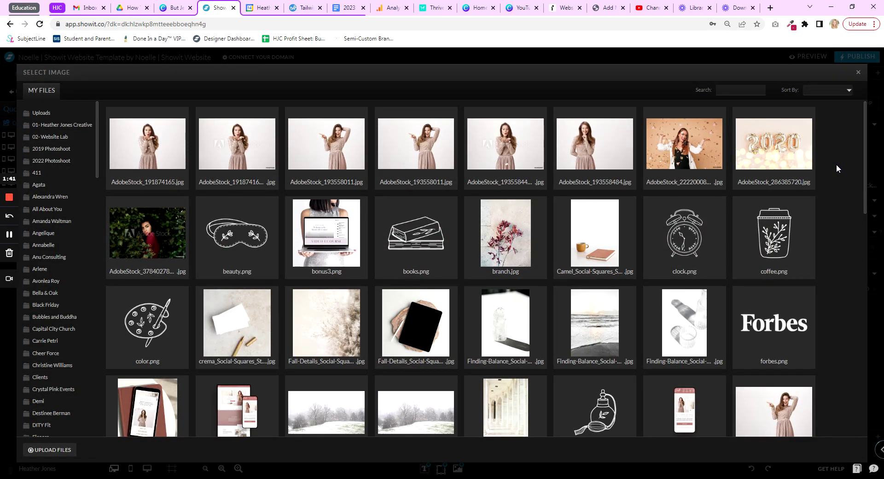
{"action": "scroll", "coordinate": [606, 314], "scroll_direction": "down", "scroll_amount": 2}
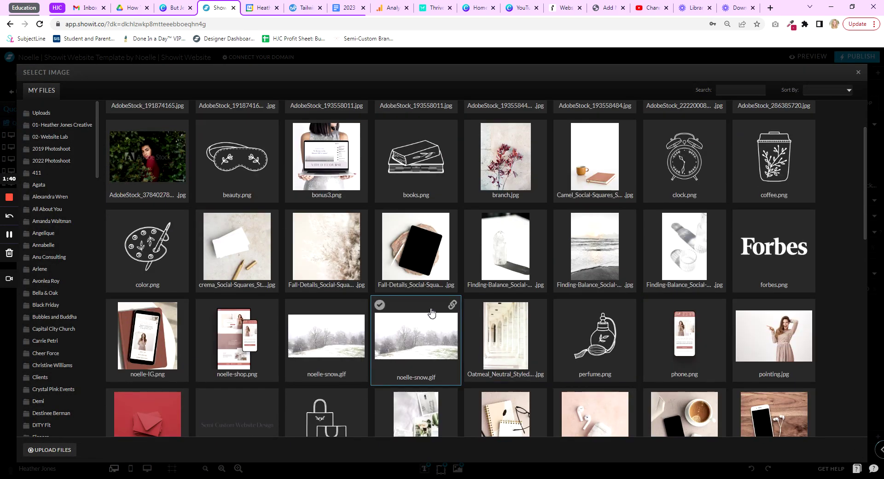
{"action": "left_click", "coordinate": [334, 250]}
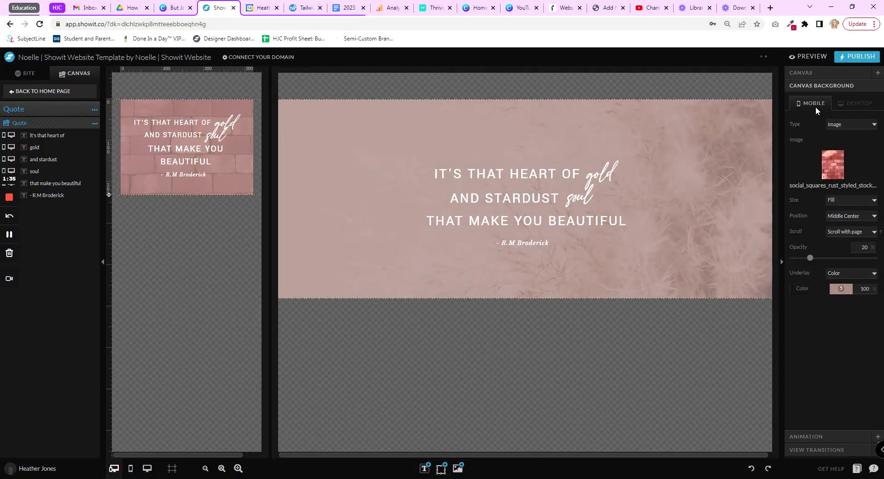
- Pick the Fall-Details pampas image as the Quote canvas's mobile background
{"action": "left_click", "coordinate": [837, 157]}
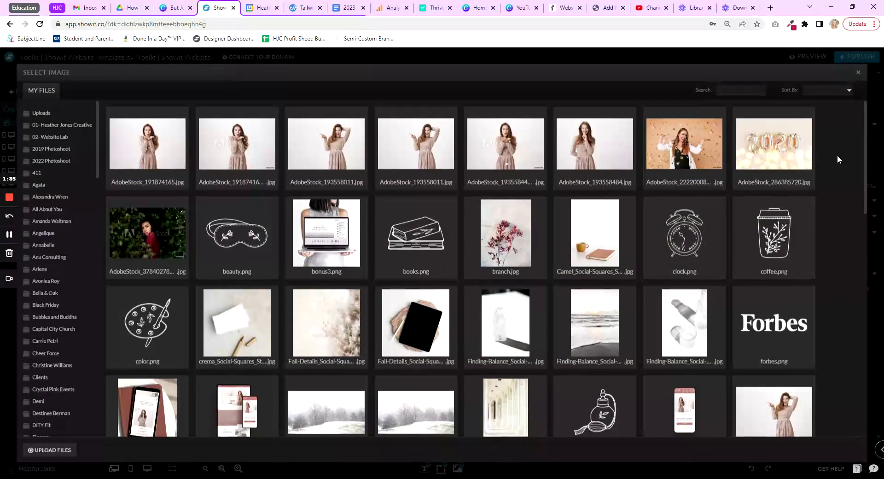
{"action": "left_click", "coordinate": [326, 325]}
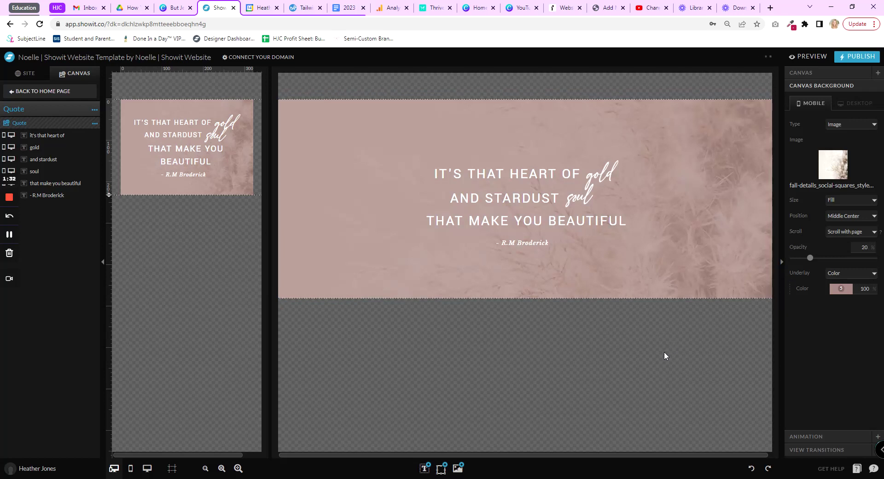